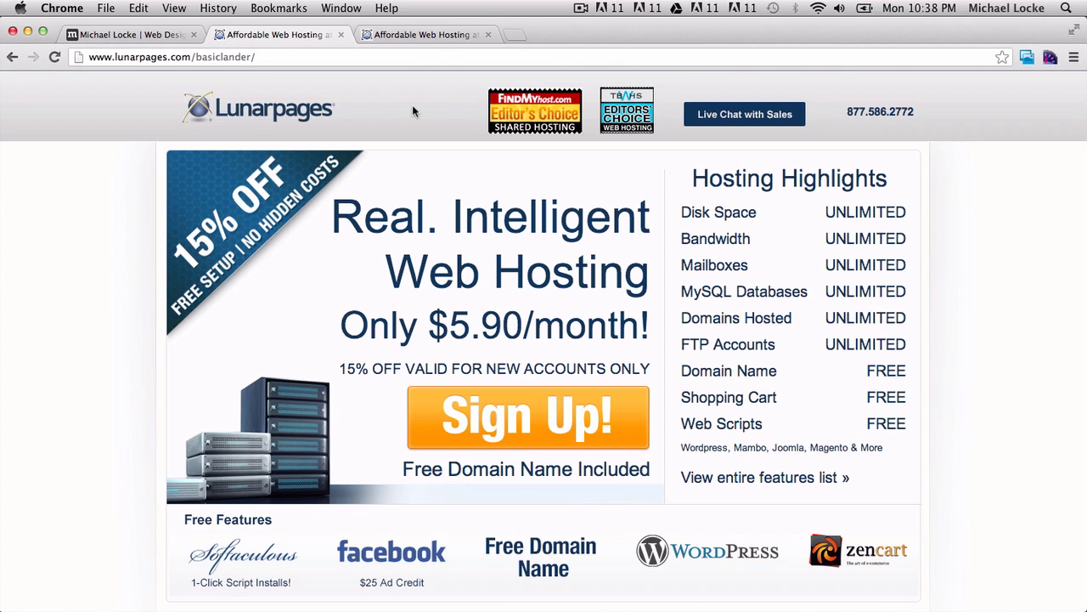
Switch to the first tab showing the mlwebco.com homepage.
click(124, 33)
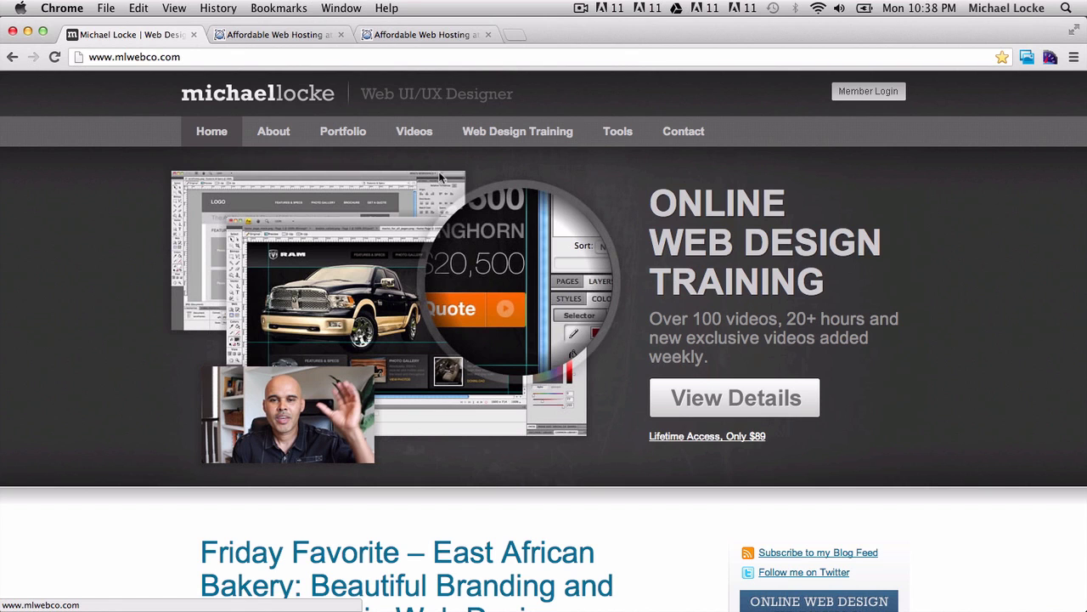
Switch to the Affordable Web Hosting tab with the $5.90/month Lunarpages offer.
click(265, 35)
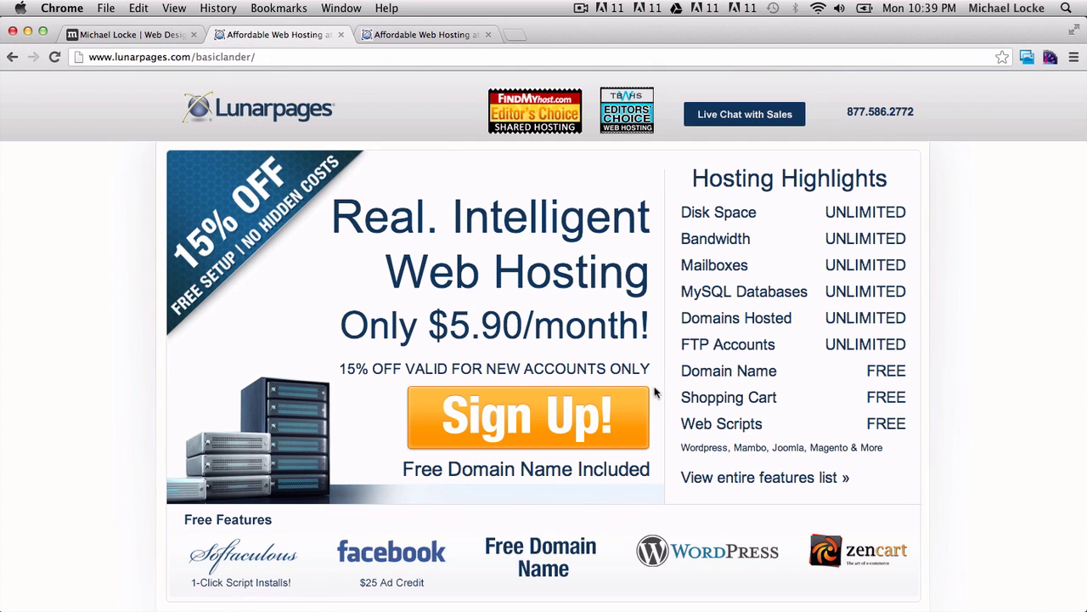
Begin the Basic Hosting Plan order, check the aff15off coupon, and scroll to Billing Cycle.
click(644, 414)
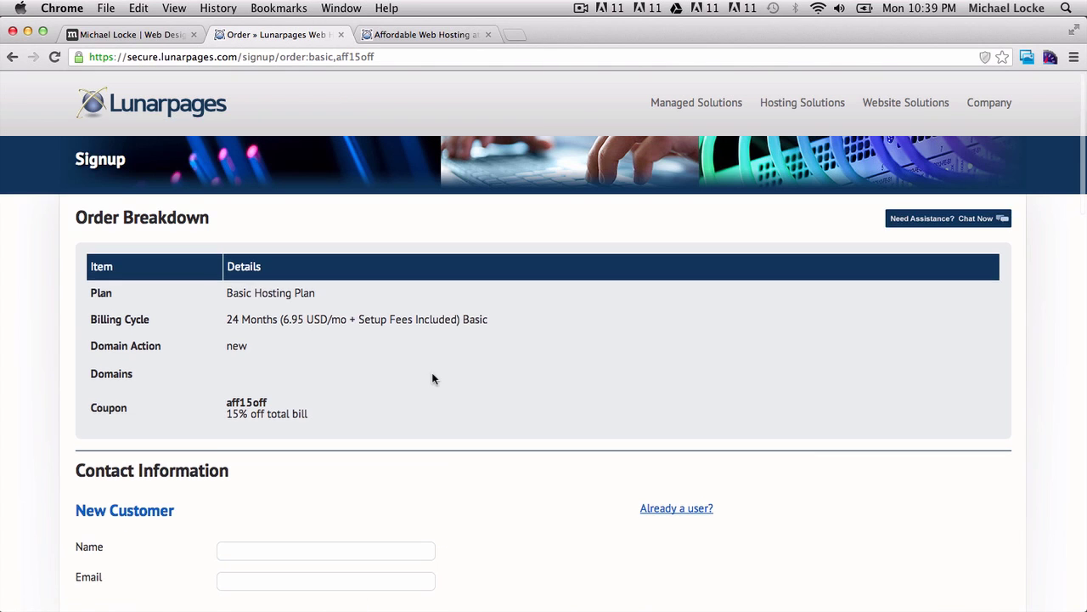
scroll(406, 347, down, 3)
scroll(406, 347, up, 2)
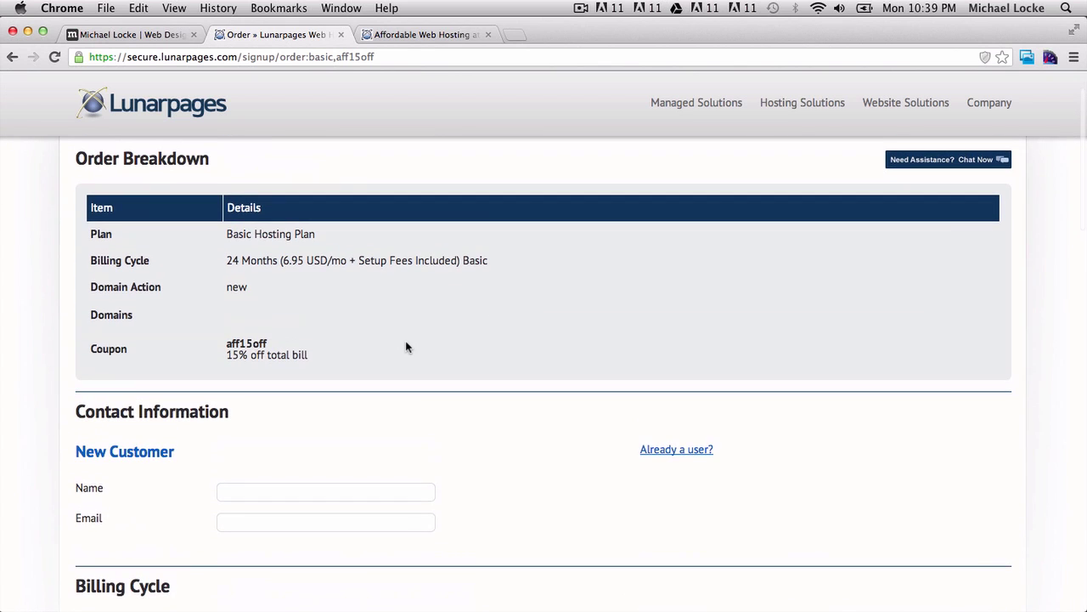
scroll(354, 317, down, 3)
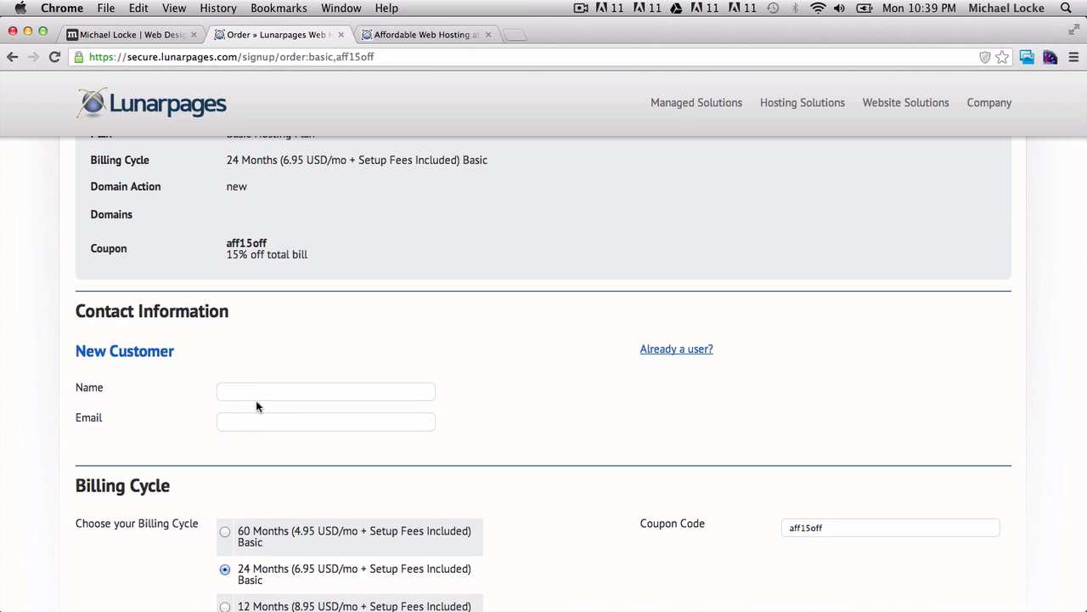
scroll(281, 422, down, 1)
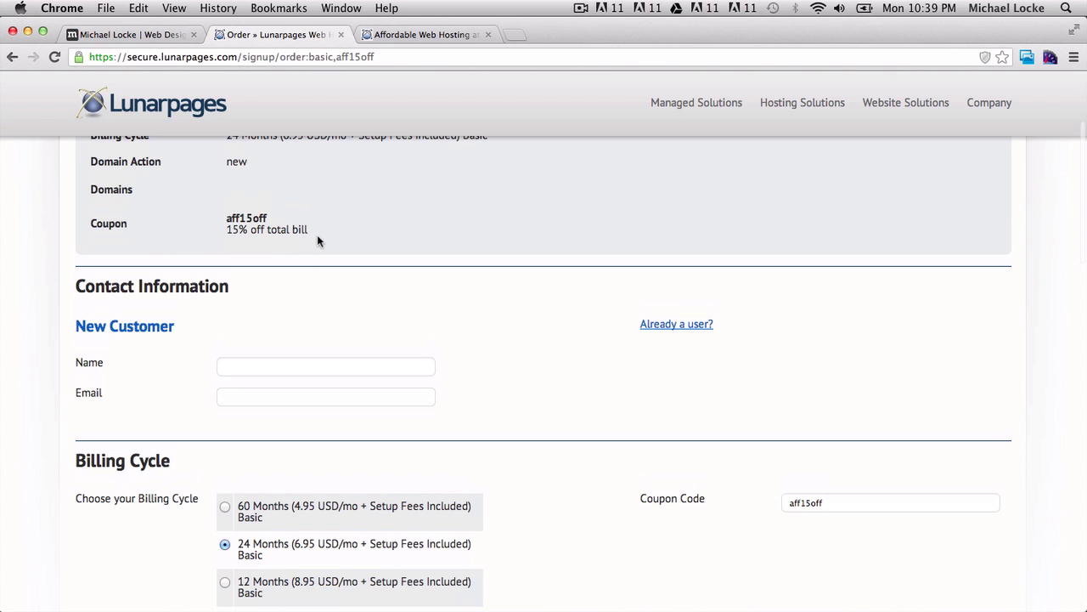
drag(317, 237, 226, 218)
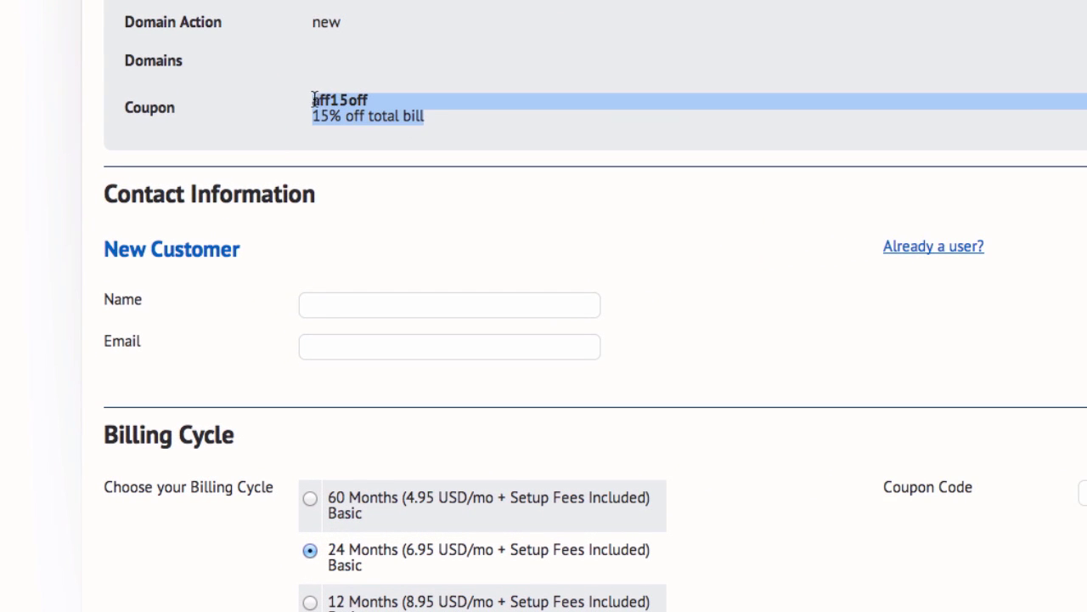
click(428, 116)
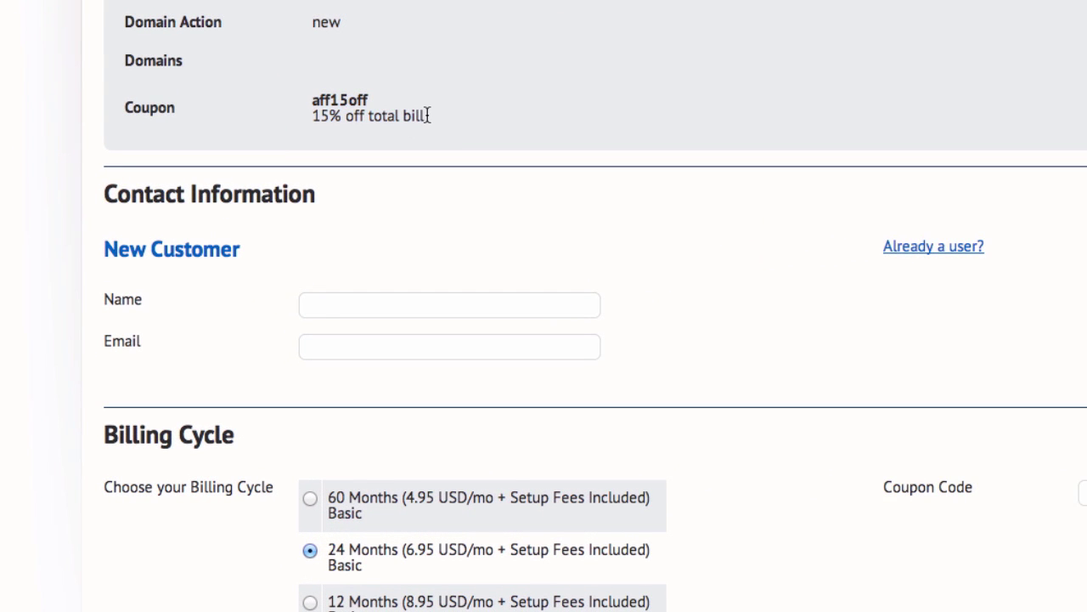
scroll(426, 119, down, 5)
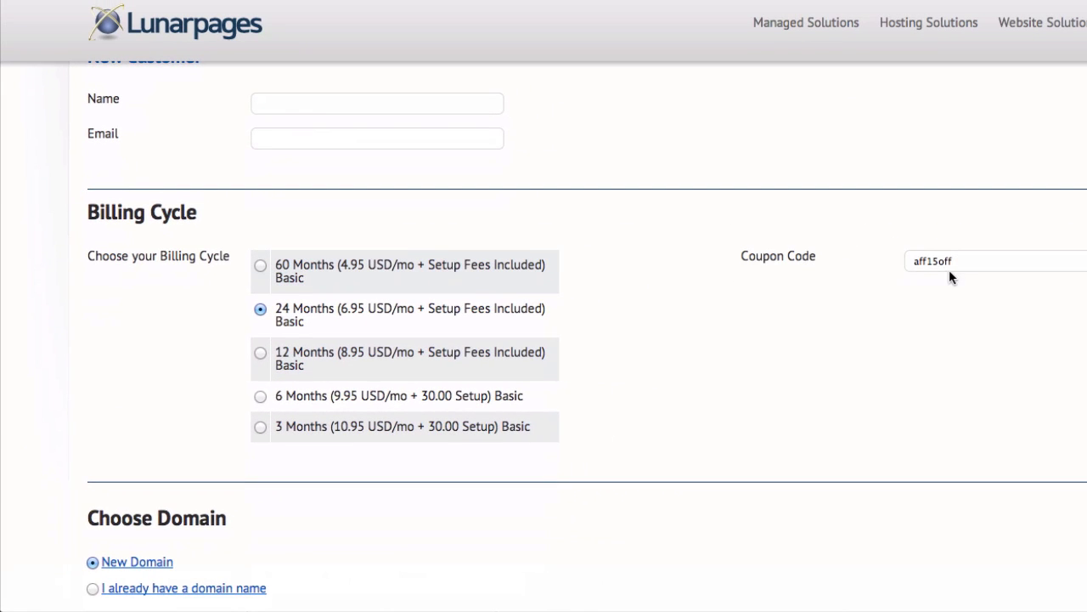
Compare the 60 and 24 month cycles, then settle on 12 Months at 8.95 USD/mo.
click(260, 266)
click(263, 311)
click(261, 353)
Try the existing-domain option, return to New Domain, and scroll to Additional Features.
scroll(586, 327, down, 5)
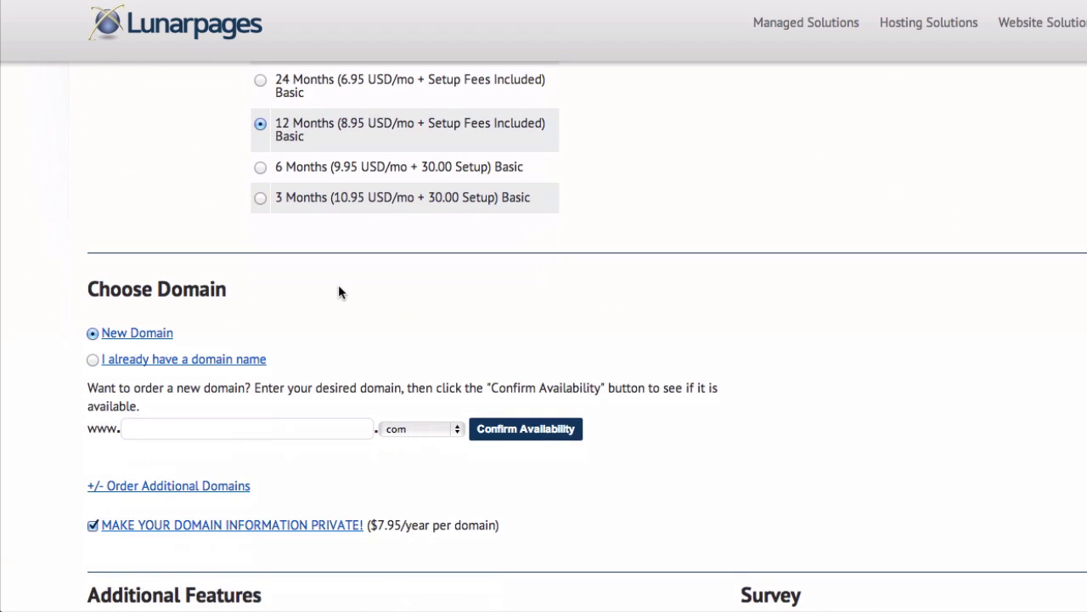
scroll(338, 292, down, 2)
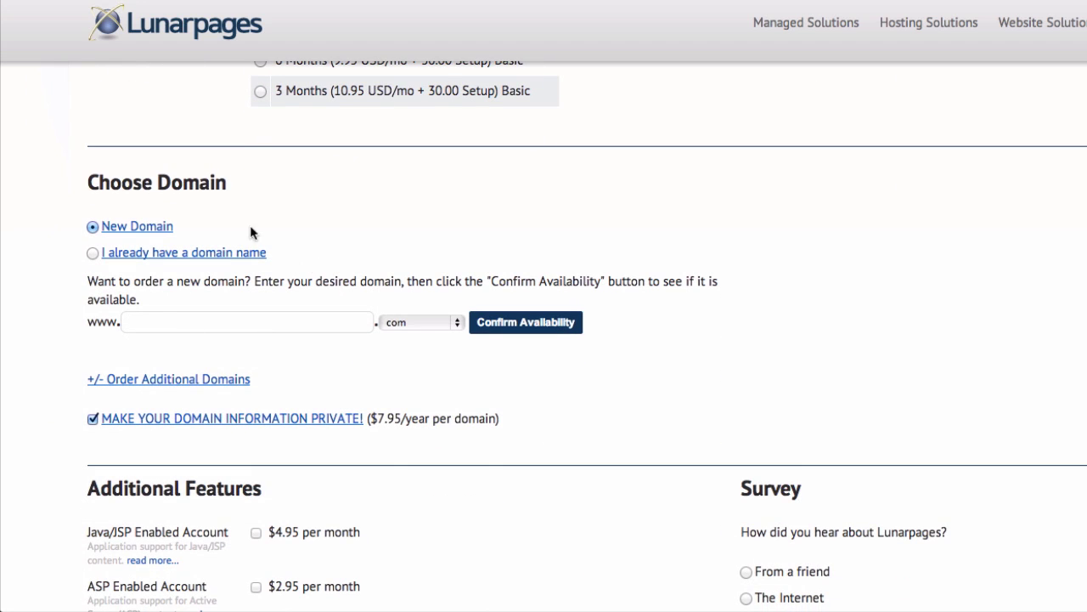
click(92, 253)
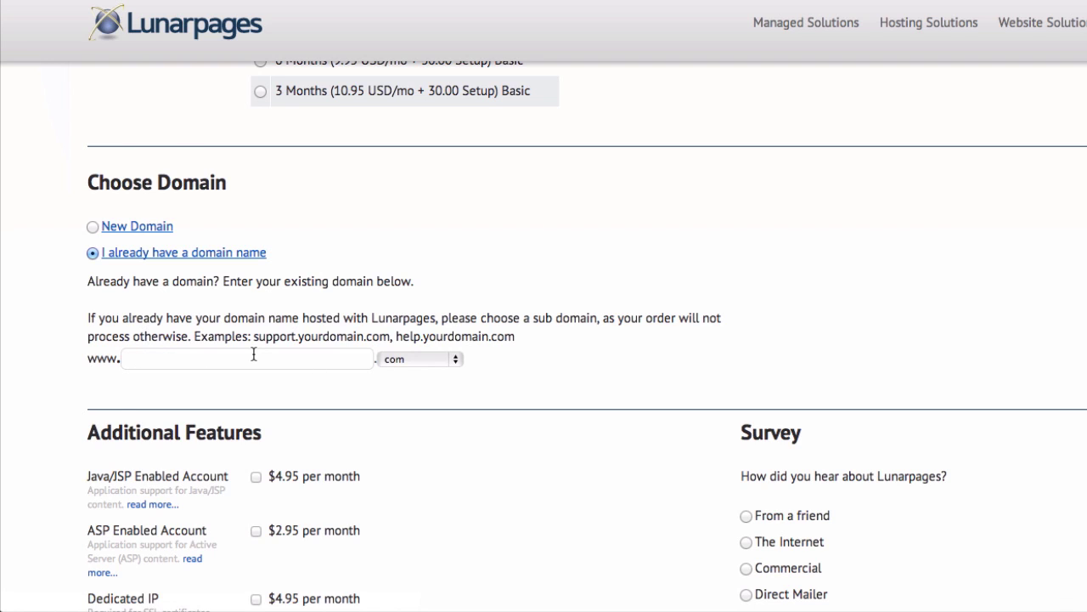
click(93, 227)
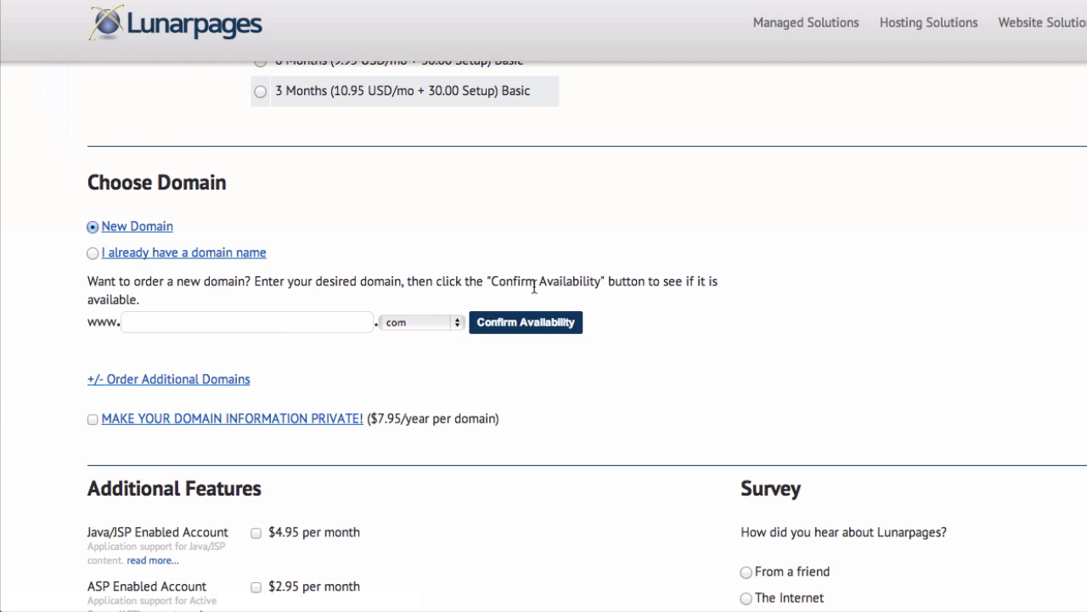
scroll(739, 327, down, 3)
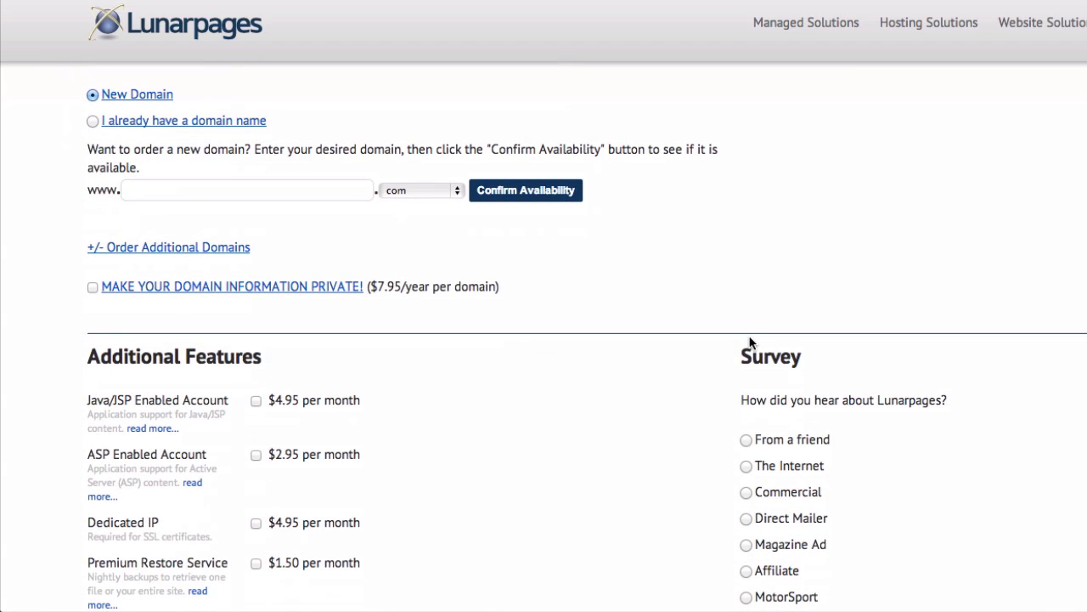
scroll(649, 249, down, 6)
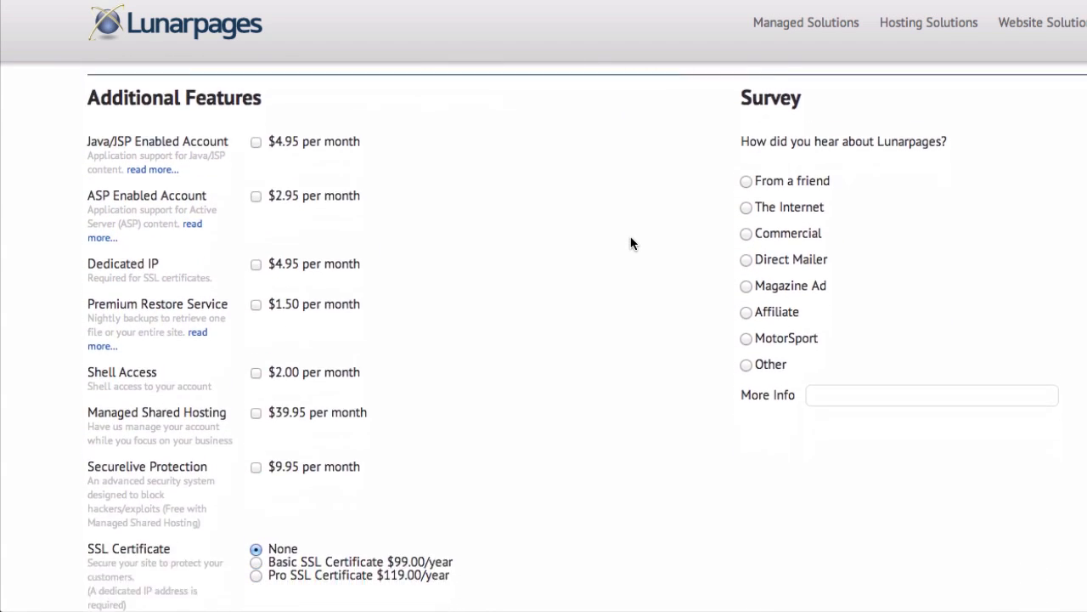
Scroll to the bottom of the order form.
scroll(630, 243, down, 2)
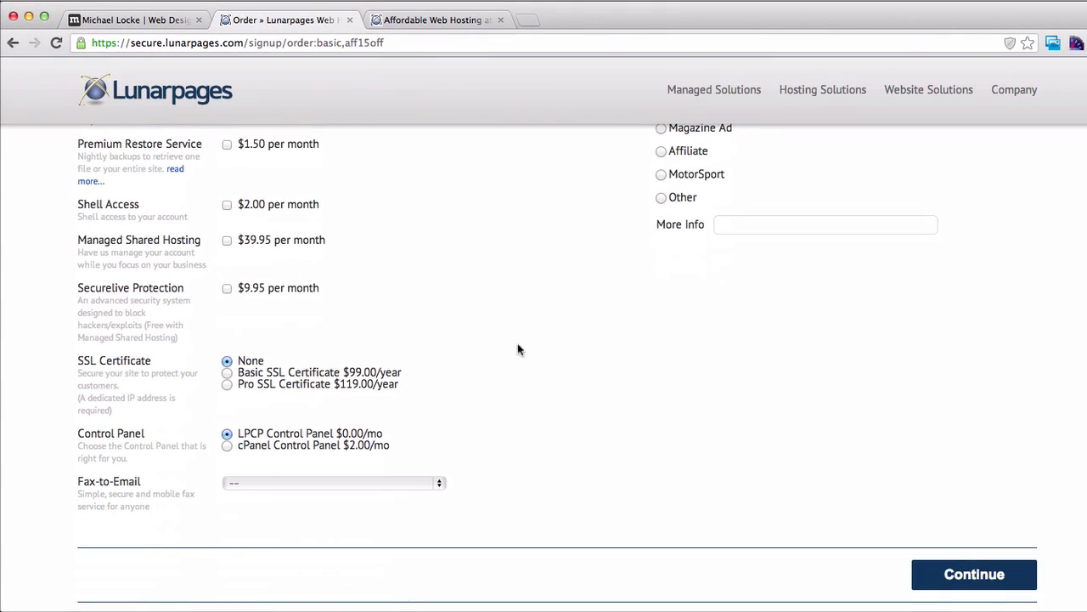
scroll(553, 313, down, 3)
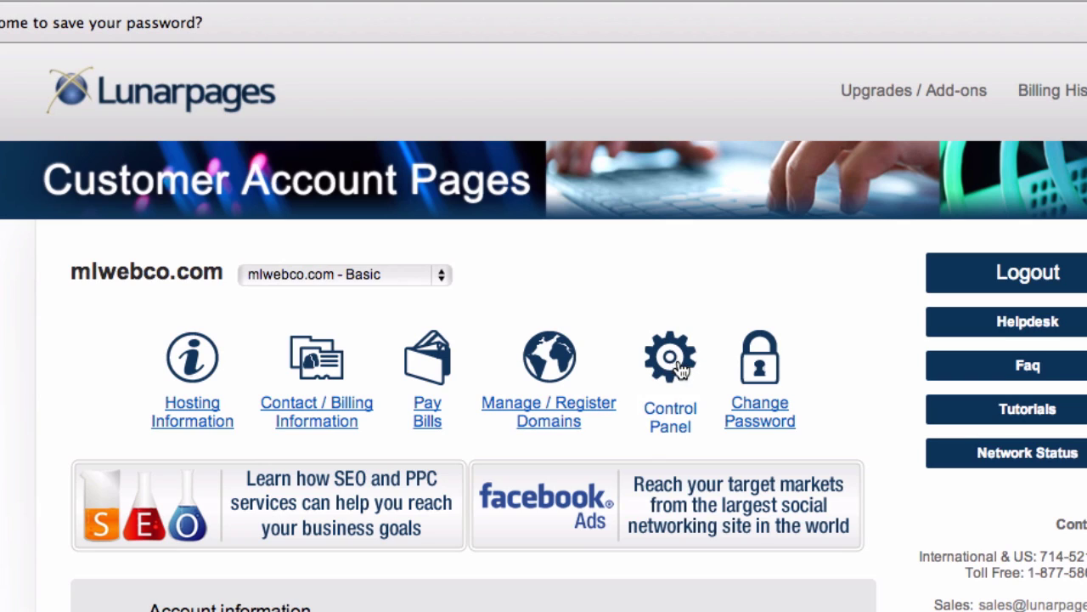
Open cPanel for mlwebco.com and scroll to the Software / Services section.
click(677, 367)
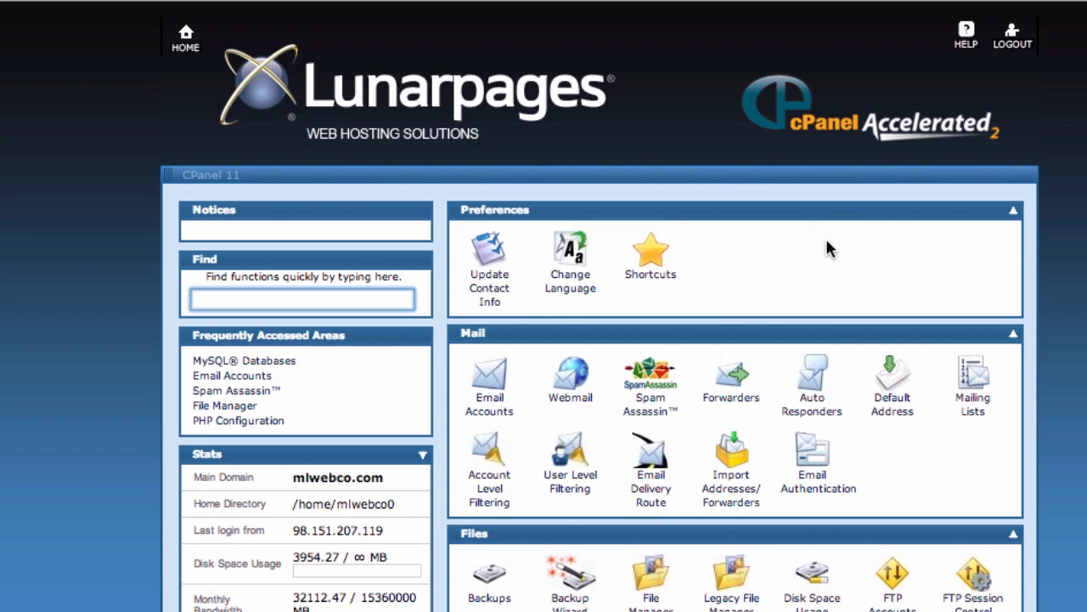
scroll(824, 247, down, 3)
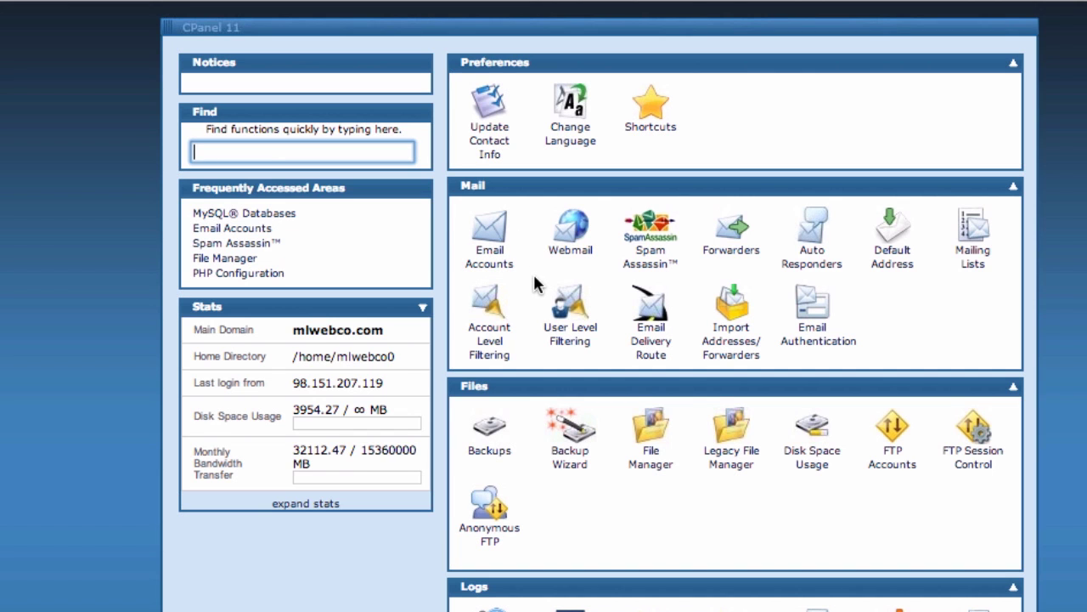
scroll(537, 283, down, 7)
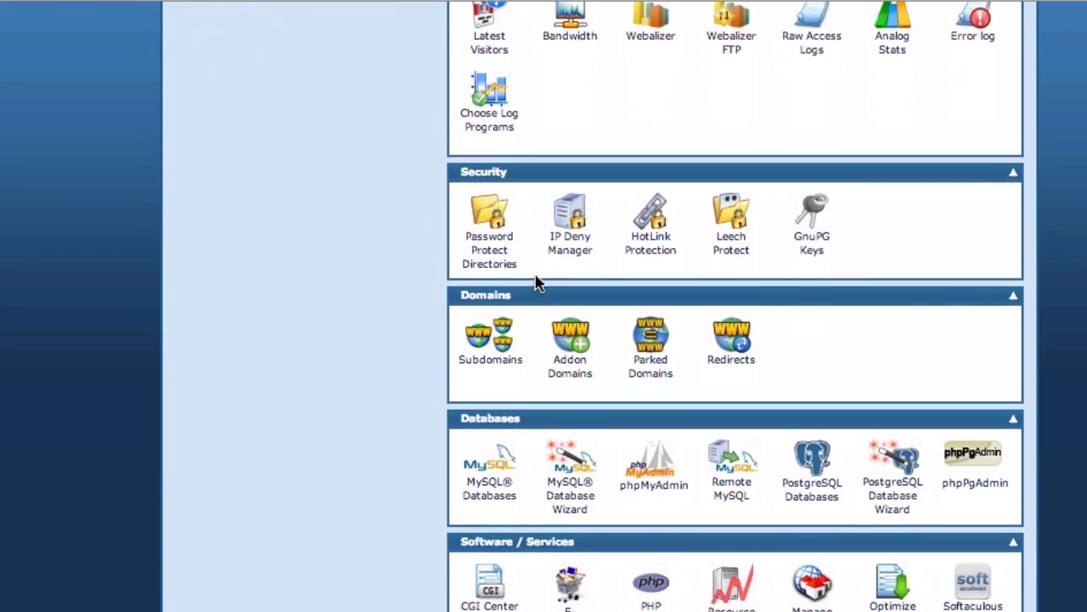
scroll(536, 282, down, 1)
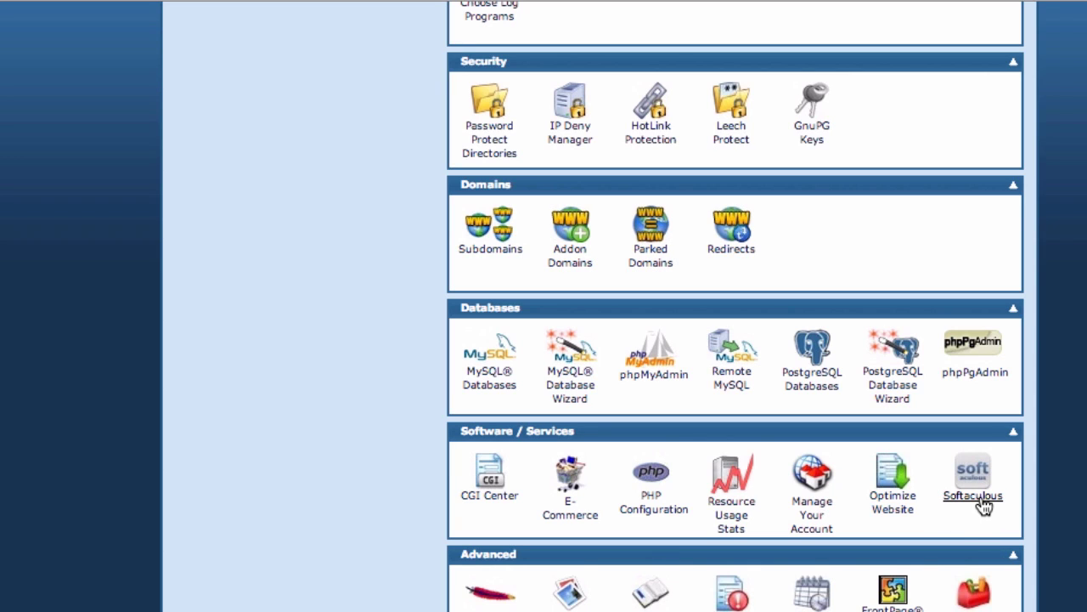
Launch Softaculous and look over the WordPress, Joomla and OpenCart script tiles.
click(977, 497)
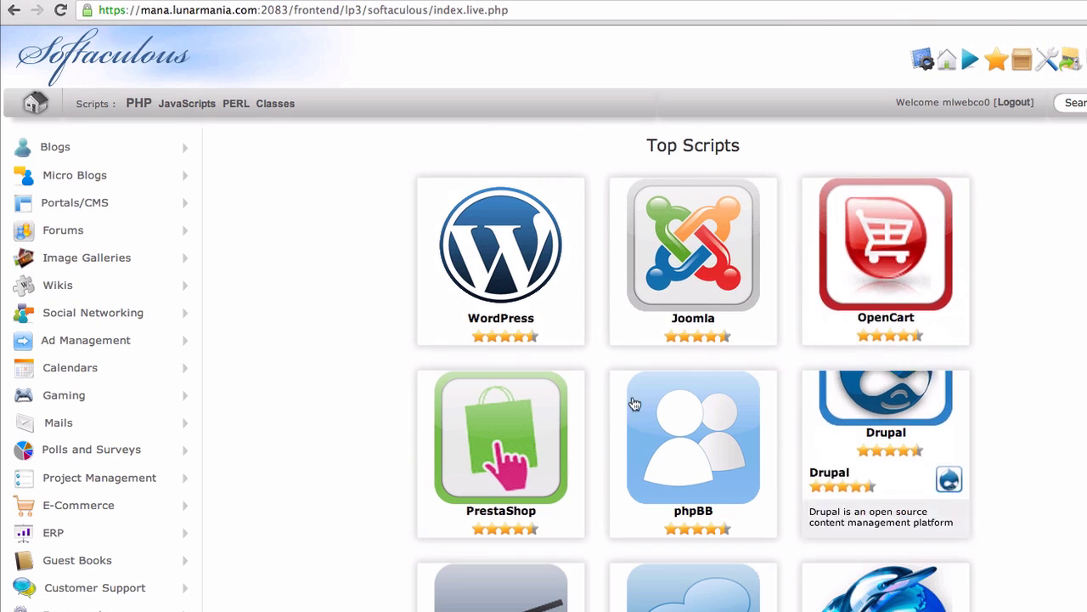
mouse_move(723, 287)
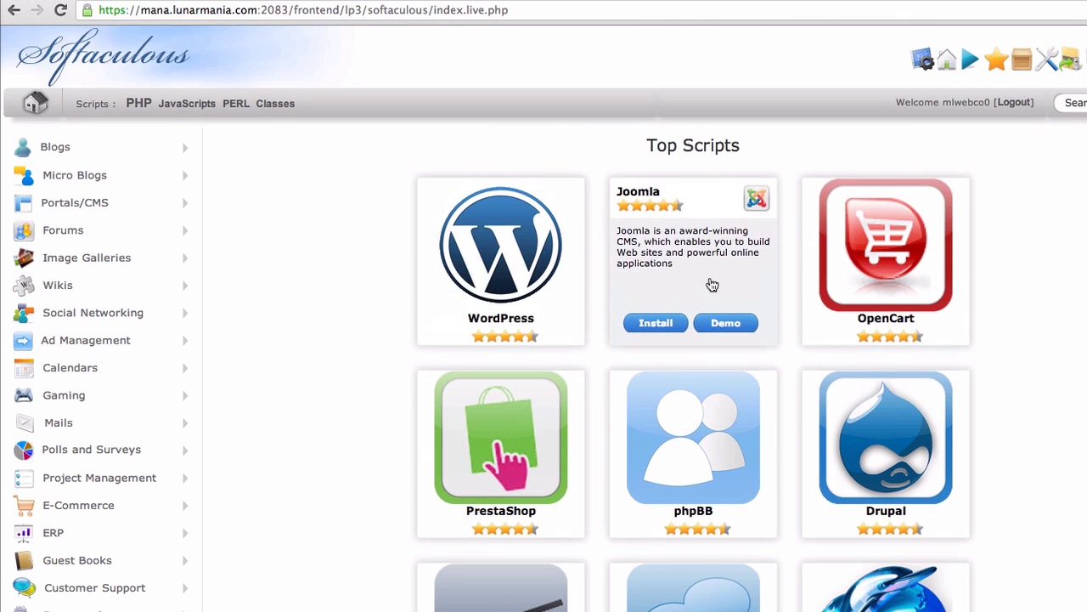
mouse_move(855, 308)
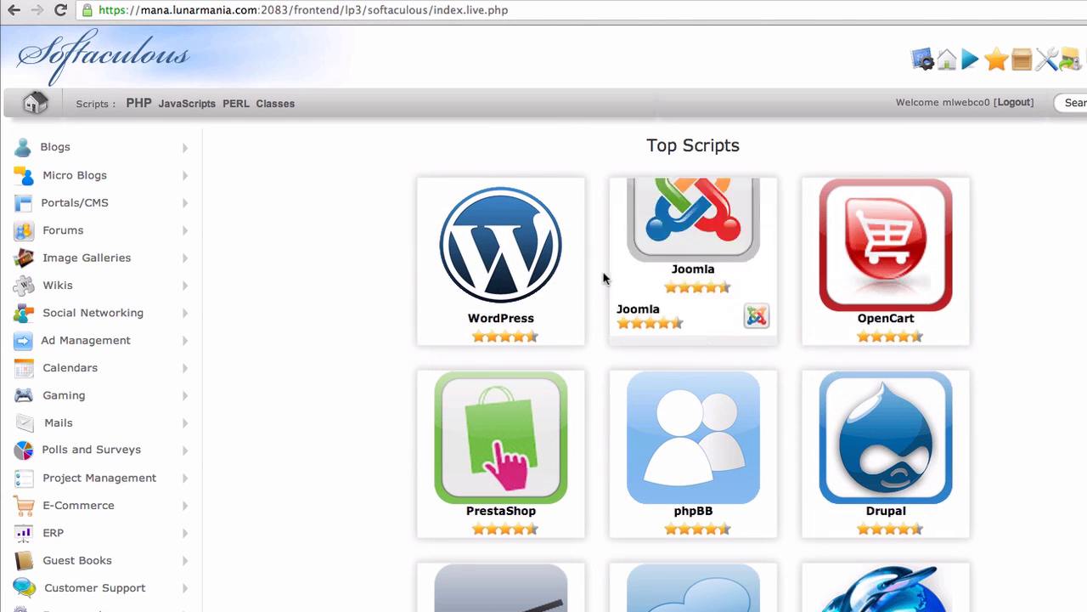
mouse_move(510, 247)
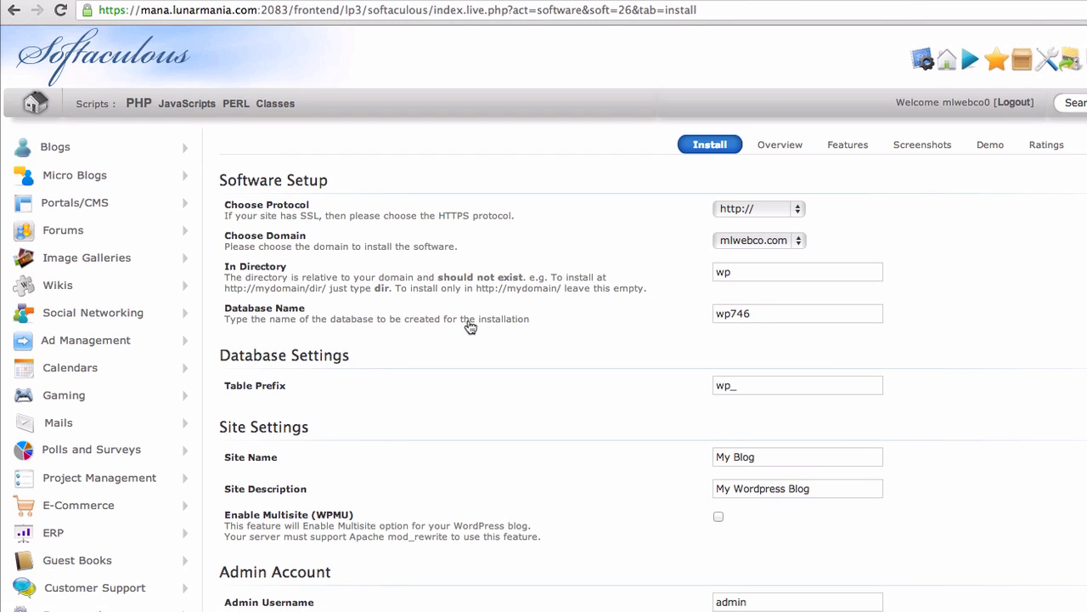
Replace the In Directory value wp with myfirstblog and scroll to the Install button.
scroll(585, 189, down, 5)
scroll(584, 189, up, 5)
drag(782, 274, 725, 260)
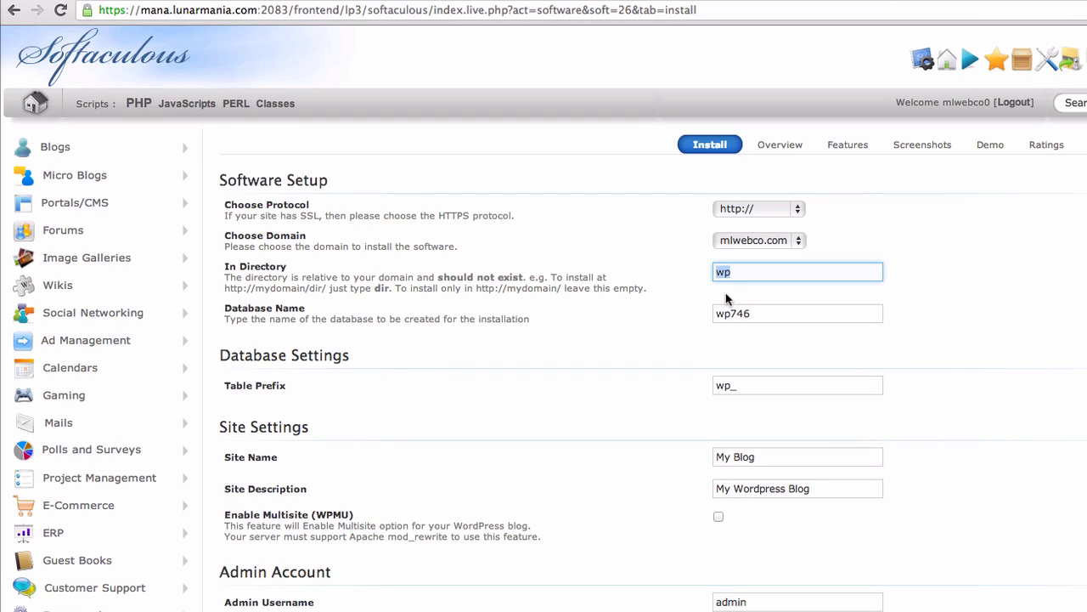
text(myfirstblog)
drag(799, 273, 714, 272)
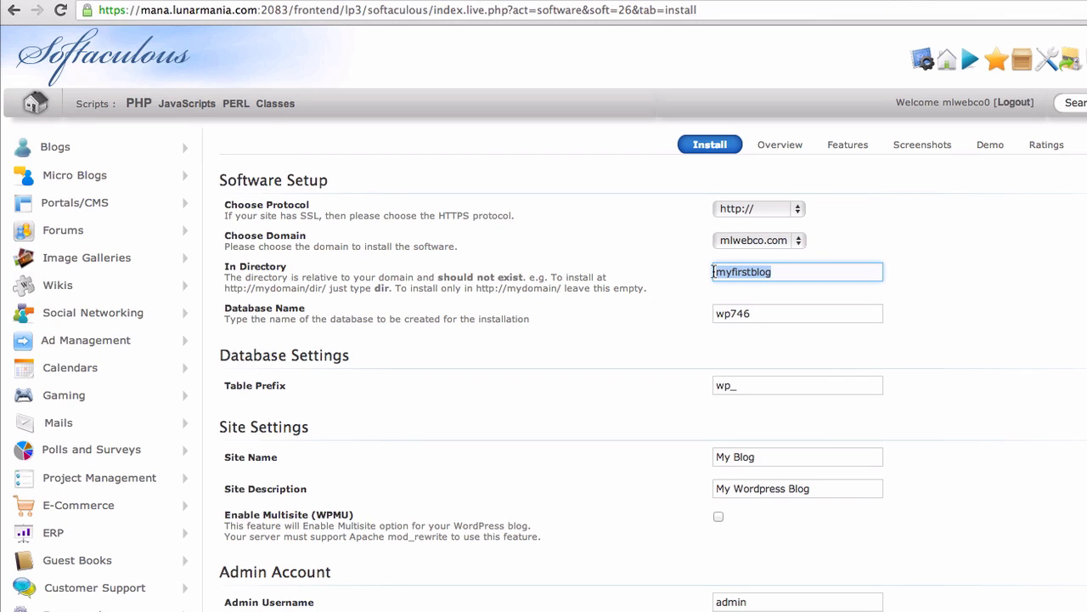
key(BackSpace)
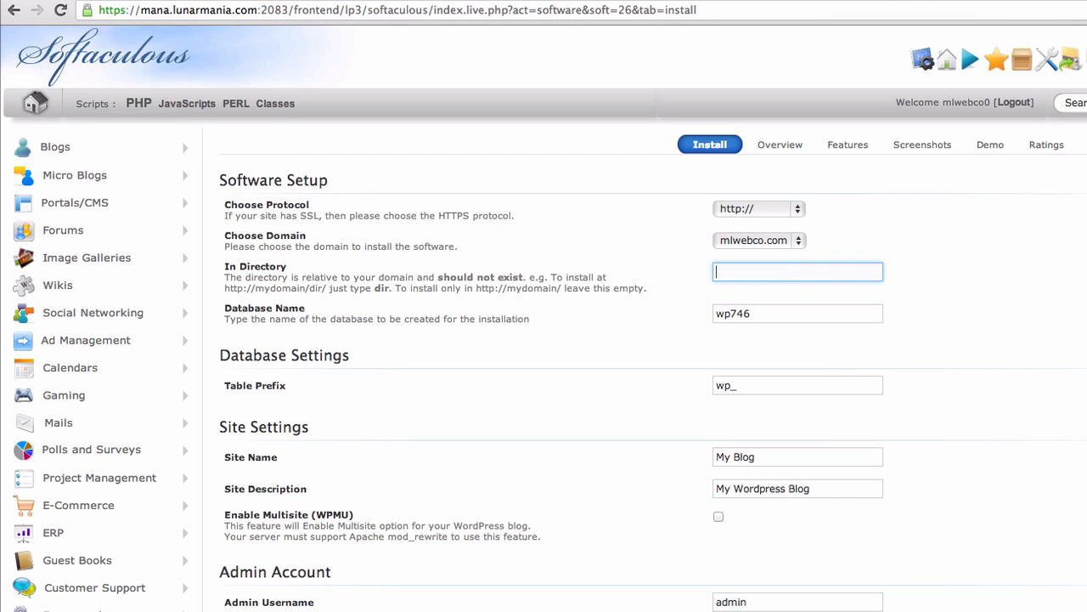
text(myfirstblog)
scroll(803, 293, down, 3)
scroll(804, 292, down, 6)
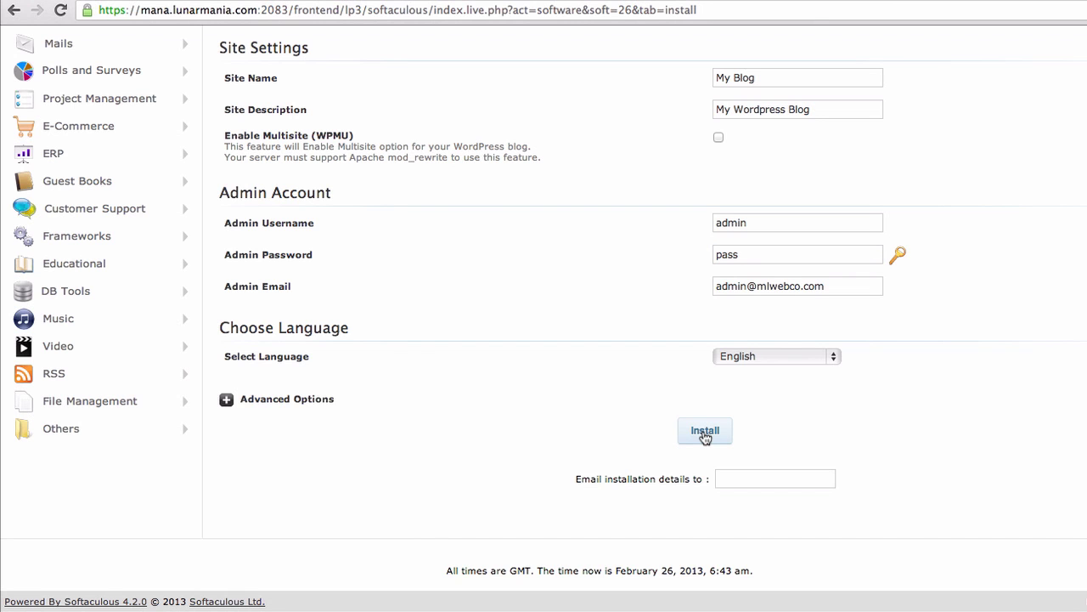
Install WordPress to mlwebco.com/myfirstblog and view the success confirmation.
click(704, 431)
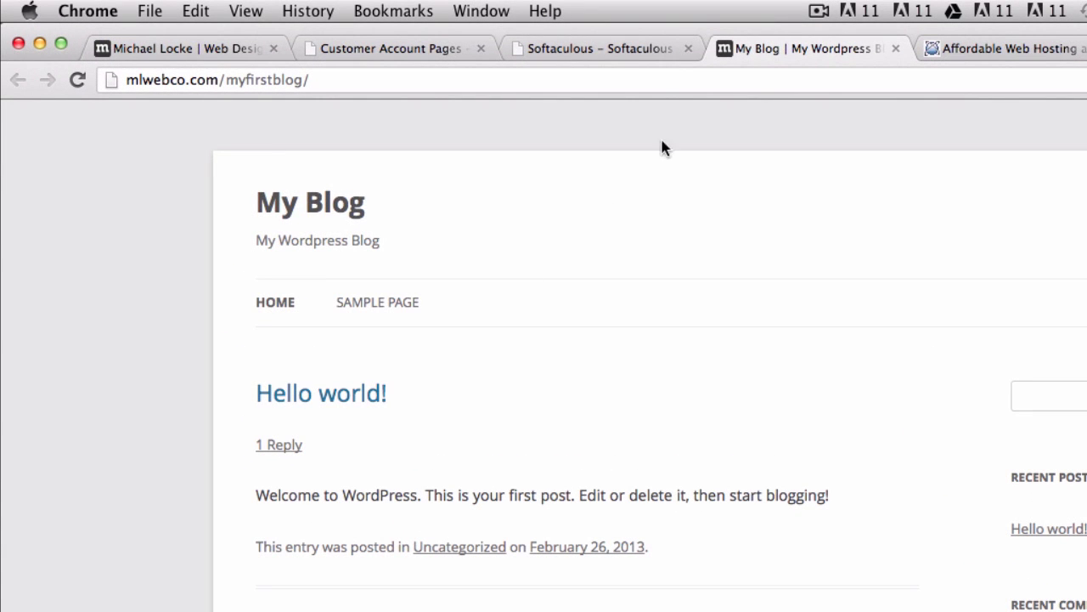
click(629, 48)
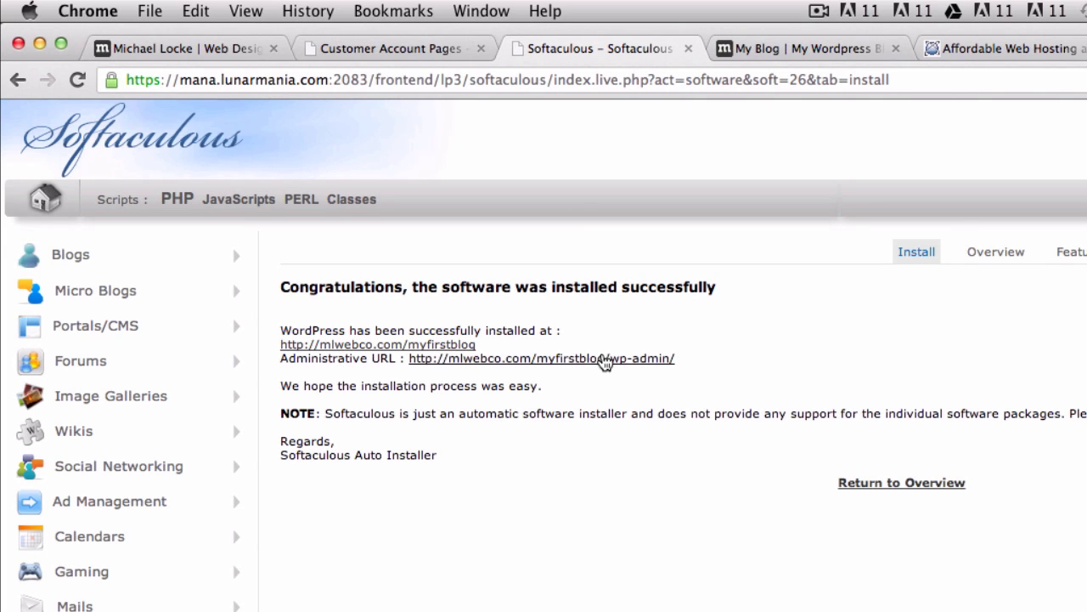
Log in to the new blog's WordPress admin with the account username and password, then go to Appearance > Themes.
click(603, 360)
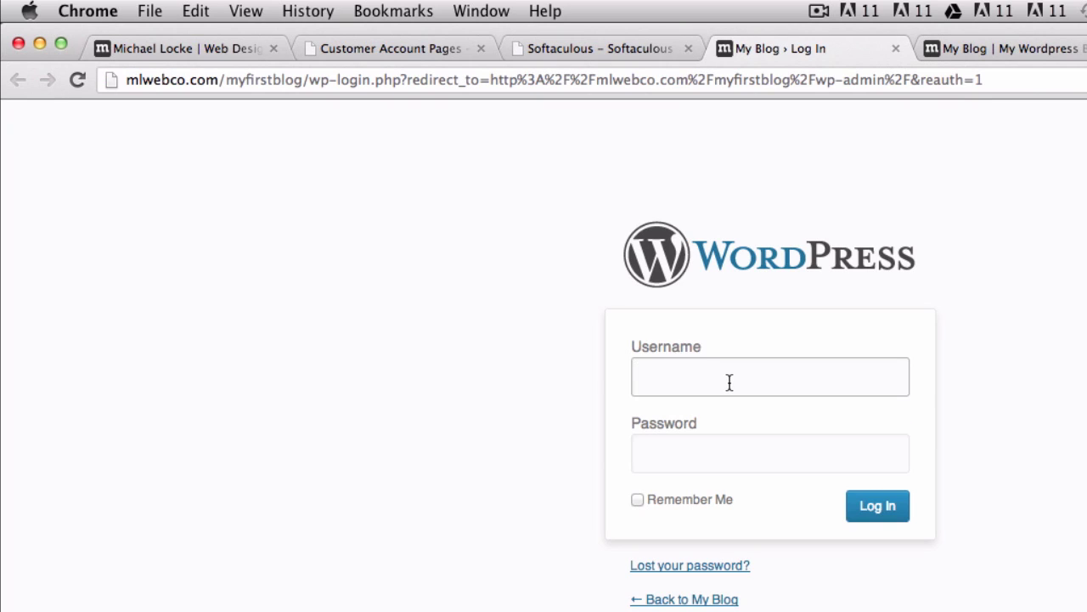
text(admin)
key(Tab)
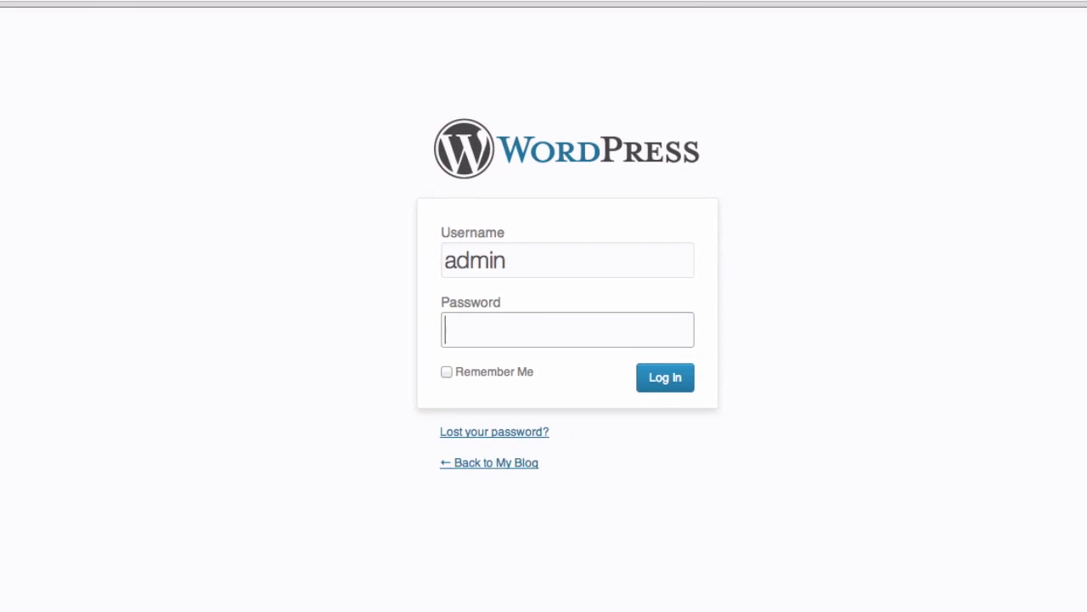
text(pass)
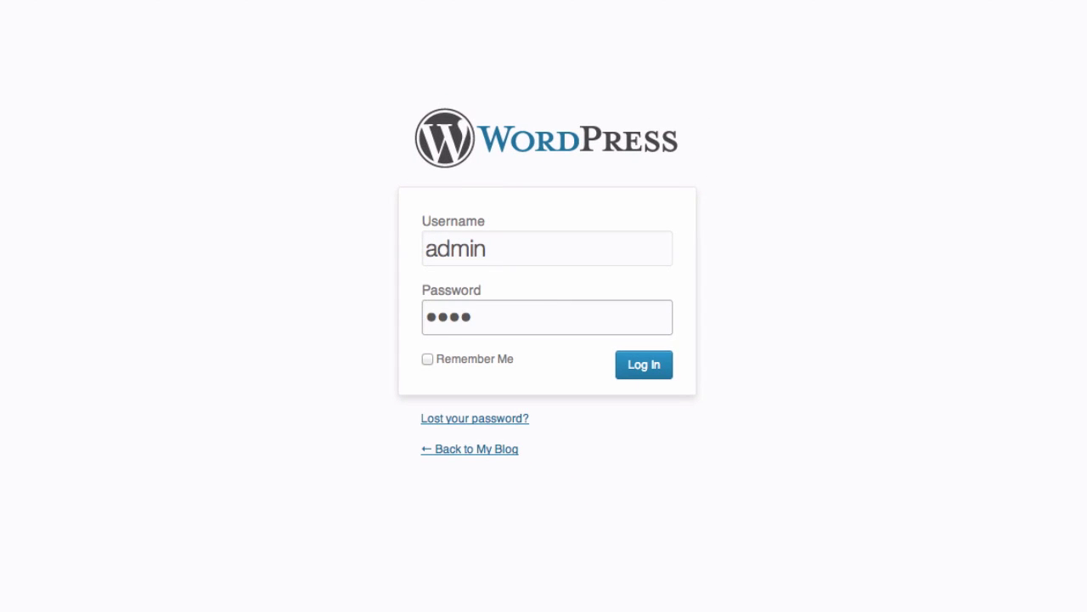
key(Return)
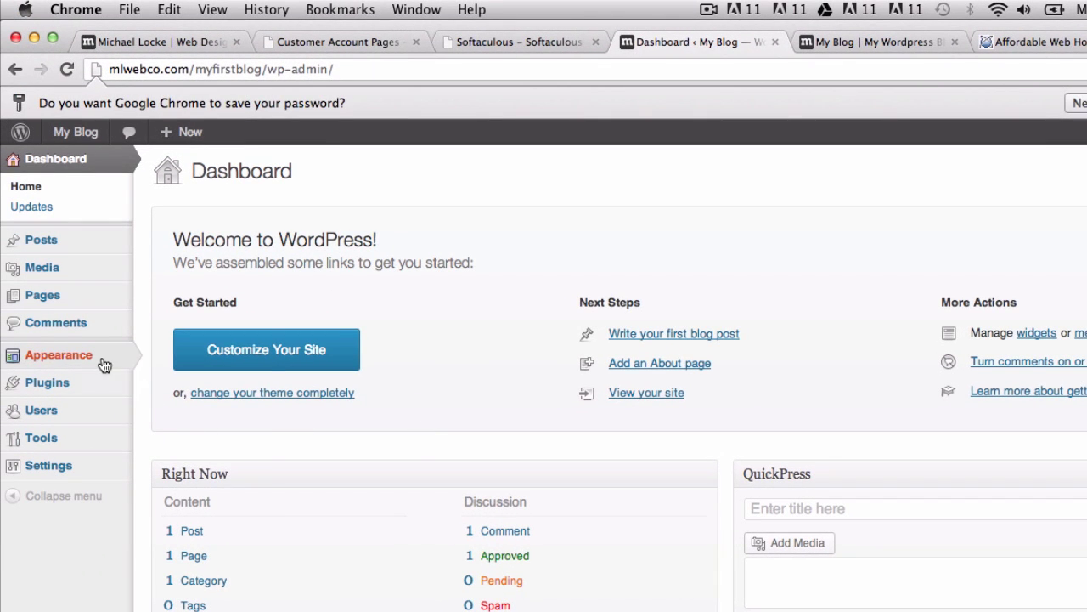
mouse_move(93, 363)
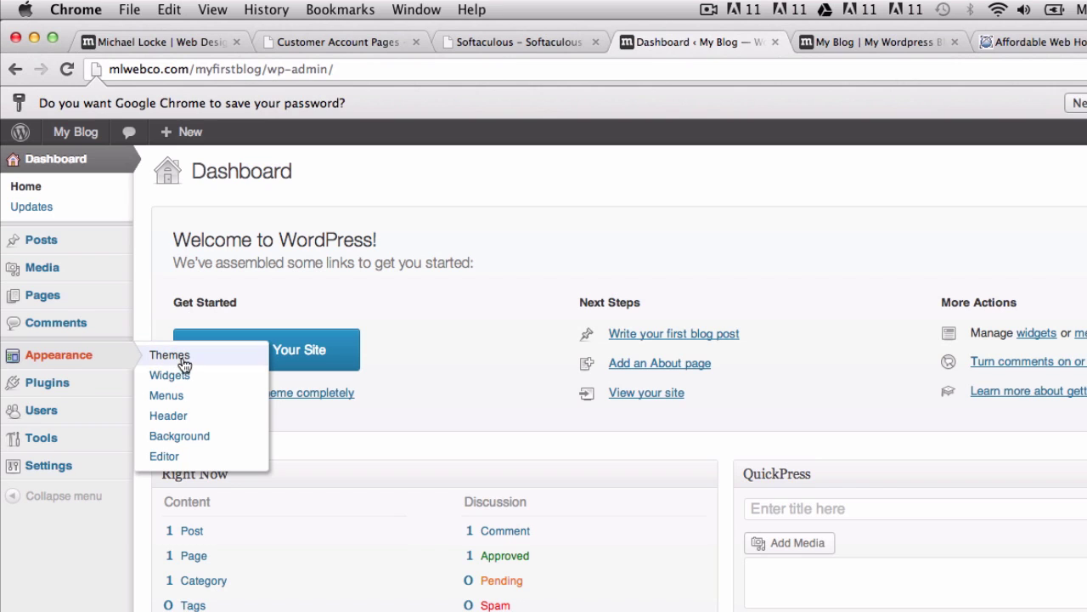
click(184, 357)
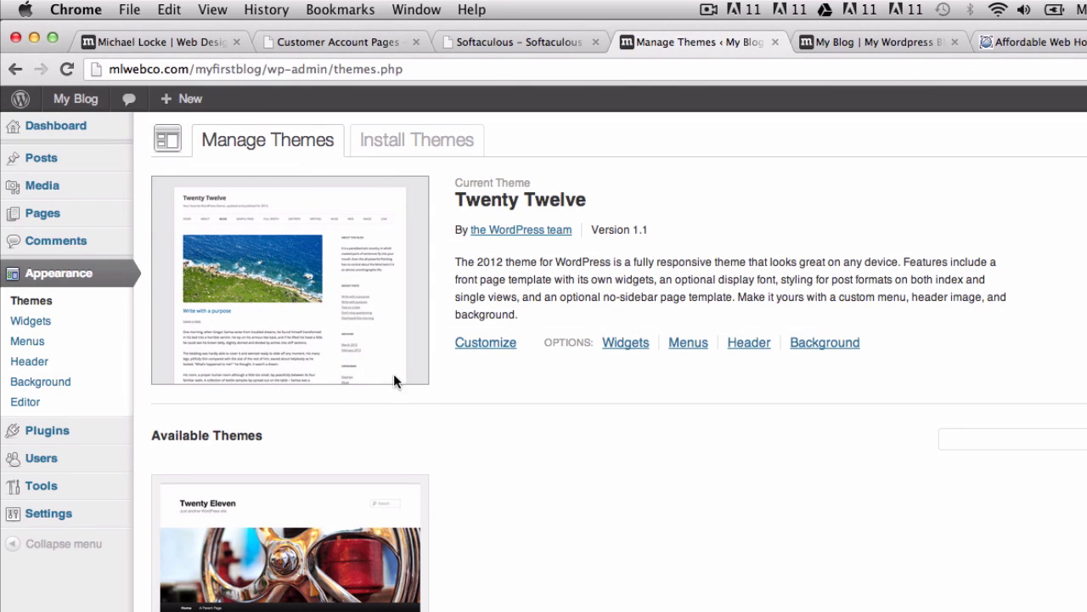
Preview the featured Responsive 1.8.9.3 theme from Install Themes and check its narrow mobile layout.
click(410, 145)
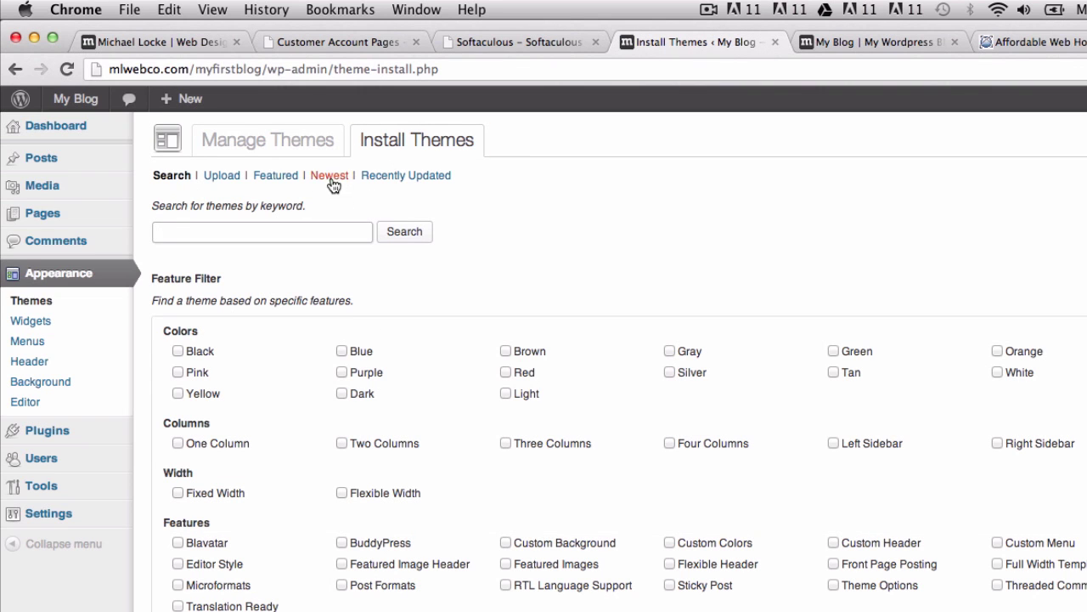
click(283, 178)
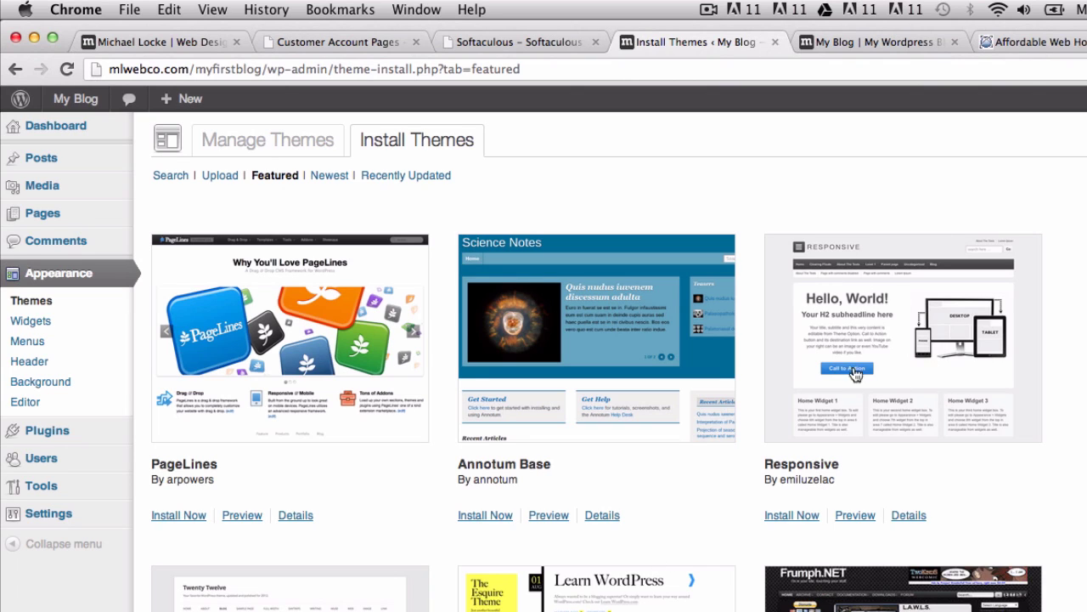
click(885, 356)
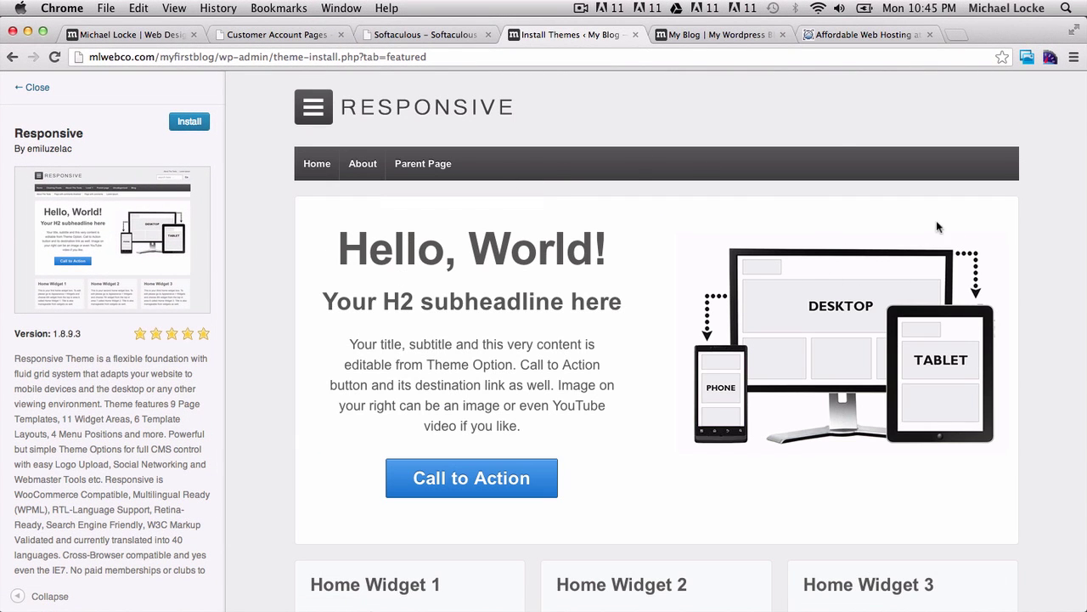
drag(1083, 216, 1084, 176)
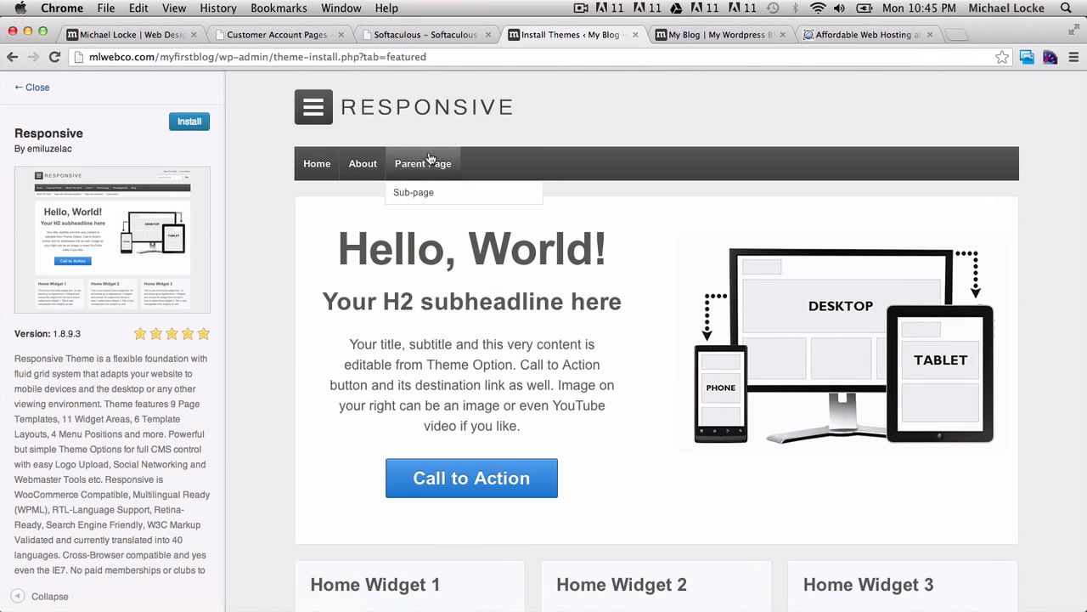
Install the Responsive 1.8.9.3 theme and activate it as the blog's current theme.
click(186, 123)
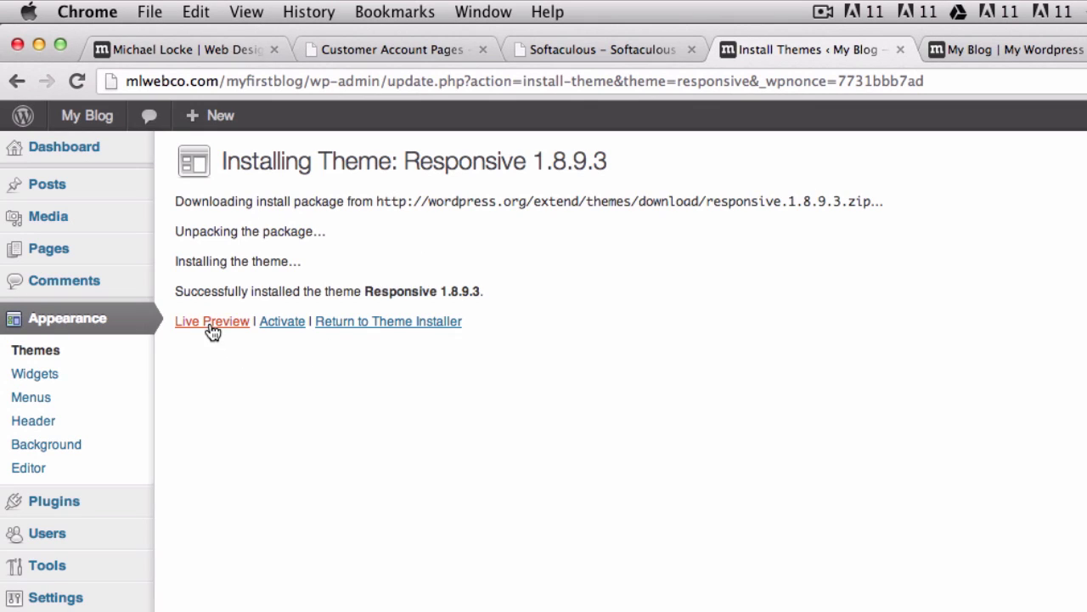
click(287, 327)
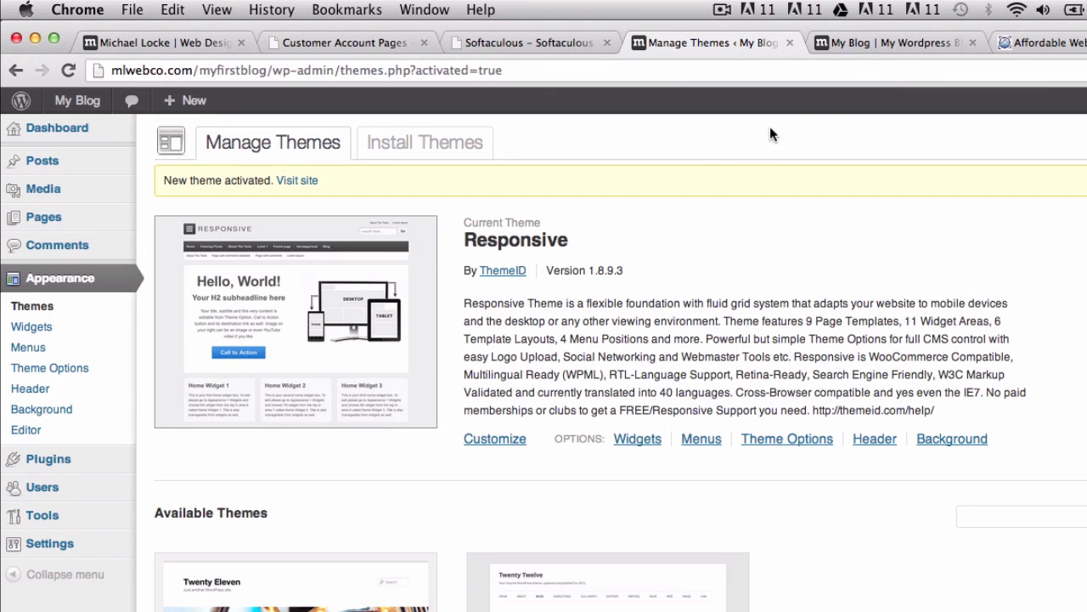
Reload the My Blog front page in the Responsive theme and test it narrow and full width.
click(877, 41)
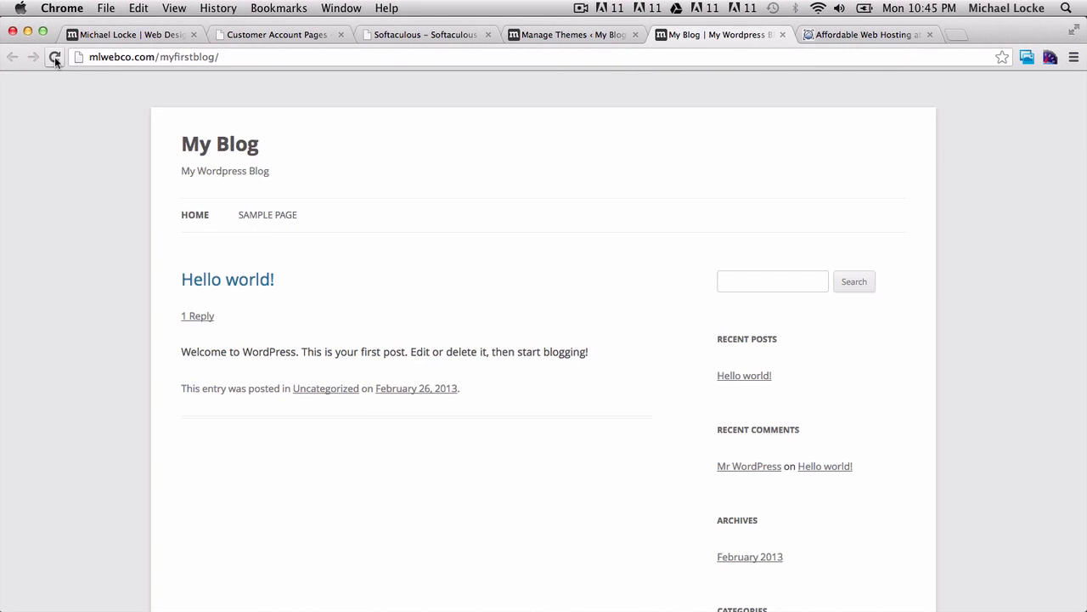
click(55, 56)
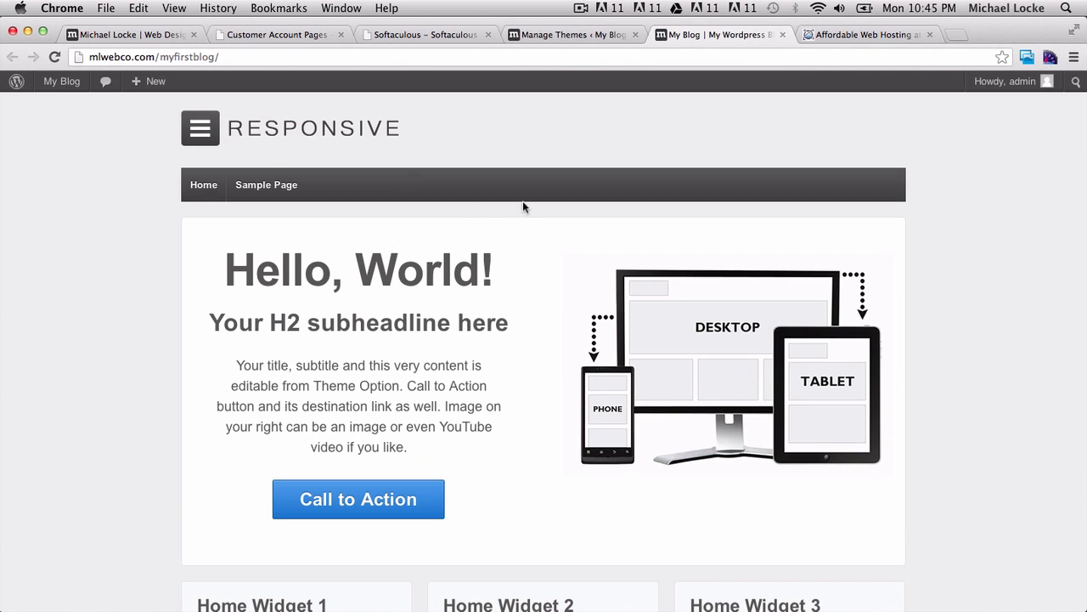
scroll(813, 303, down, 5)
scroll(813, 303, up, 5)
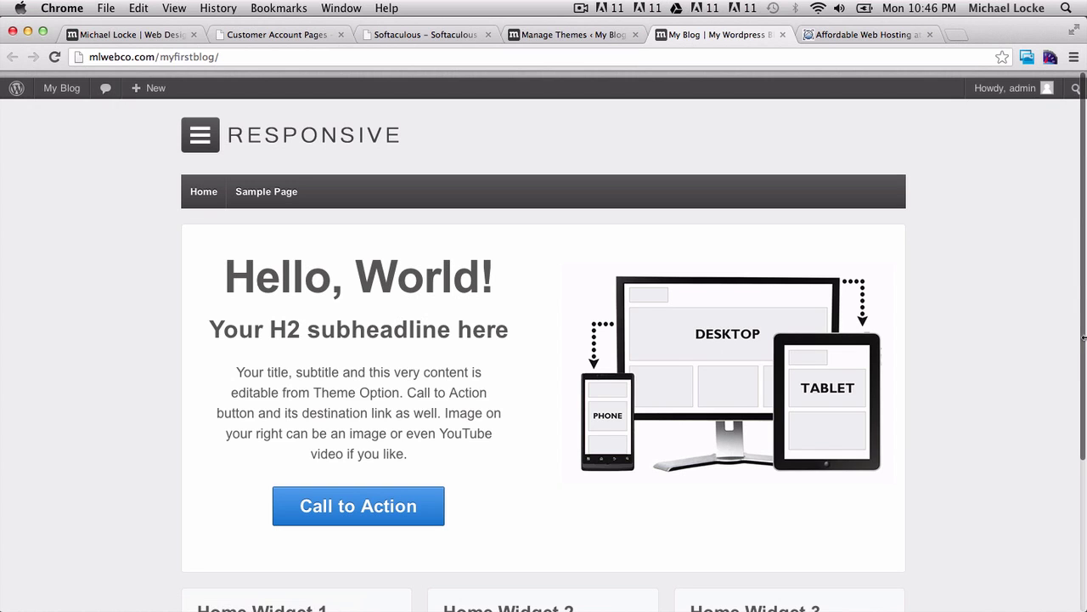
drag(1083, 339, 697, 254)
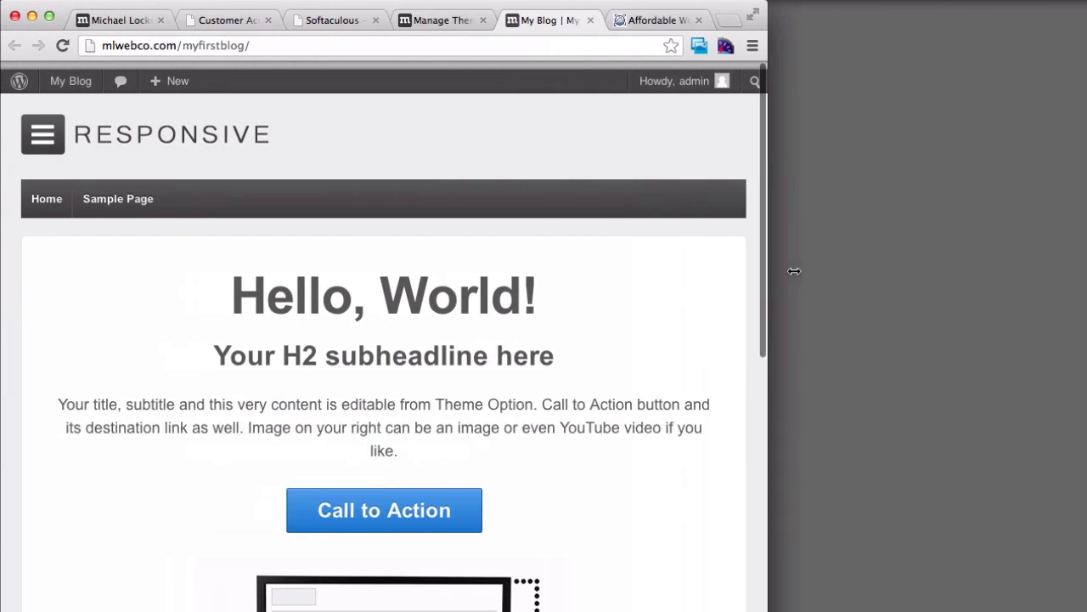
drag(793, 270, 1086, 263)
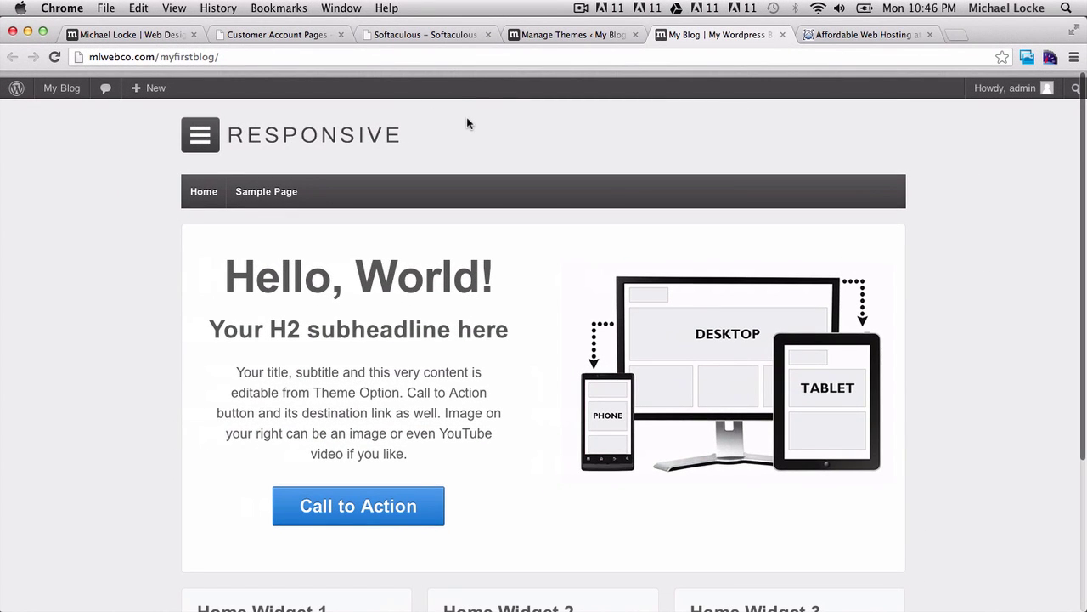
Switch back to the Affordable Web Hosting tab showing the $5.90/month Lunarpages offer.
click(868, 36)
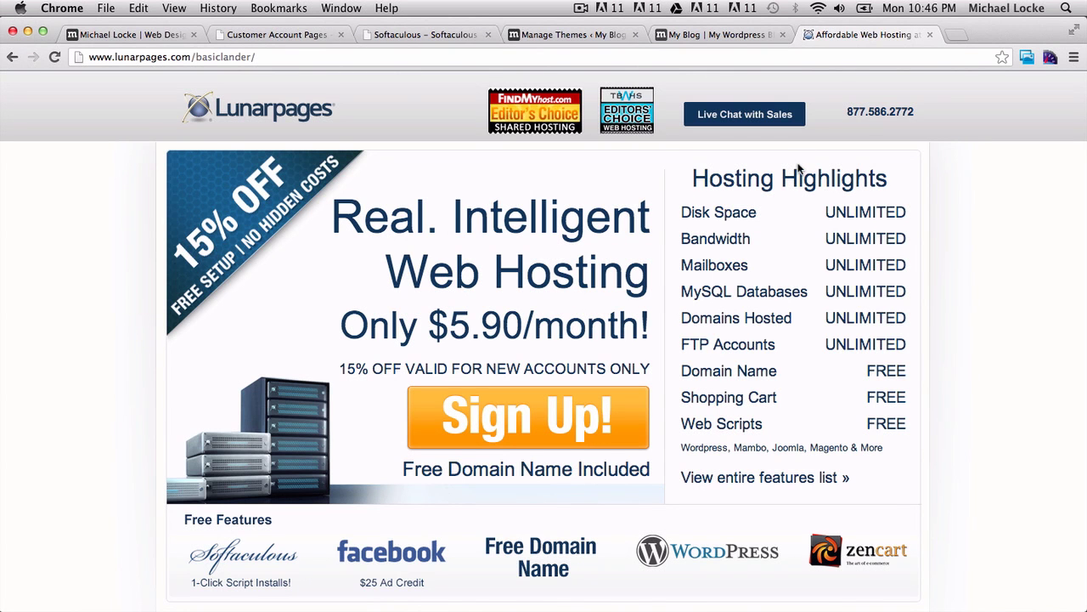